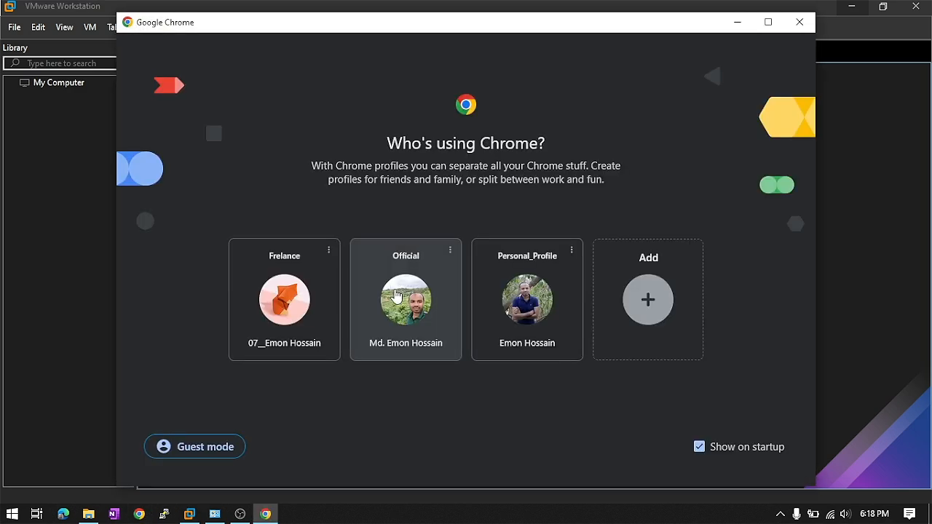
# Open the Official browser profile and go to kali.org
pyautogui.click(393, 291)
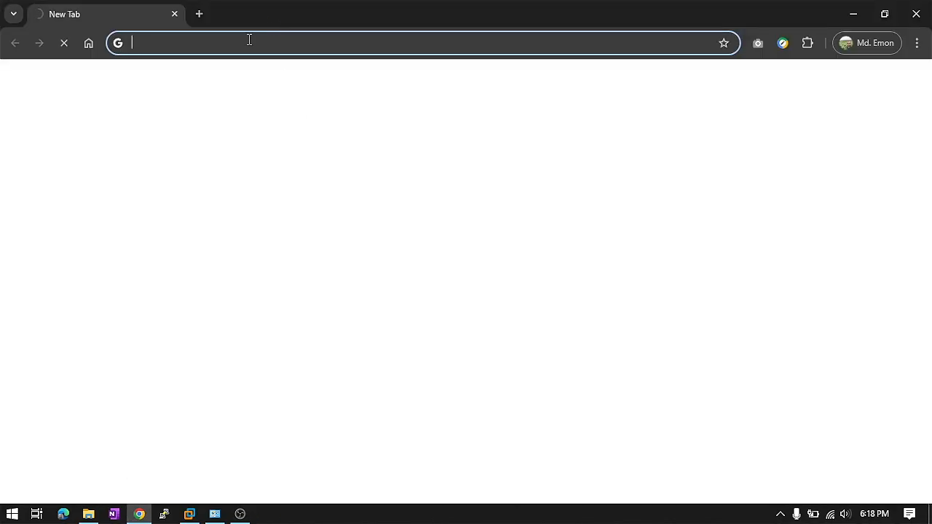
pyautogui.click(249, 40)
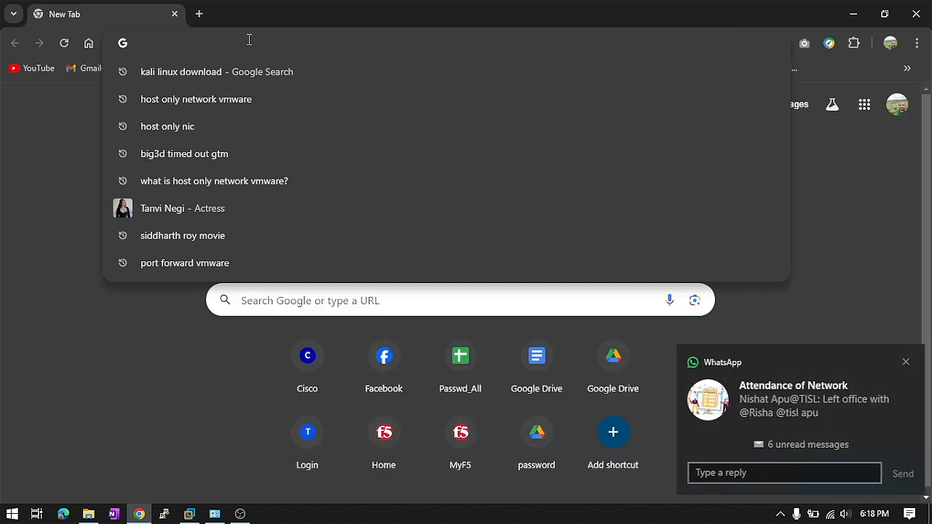
pyautogui.write('kali.or')
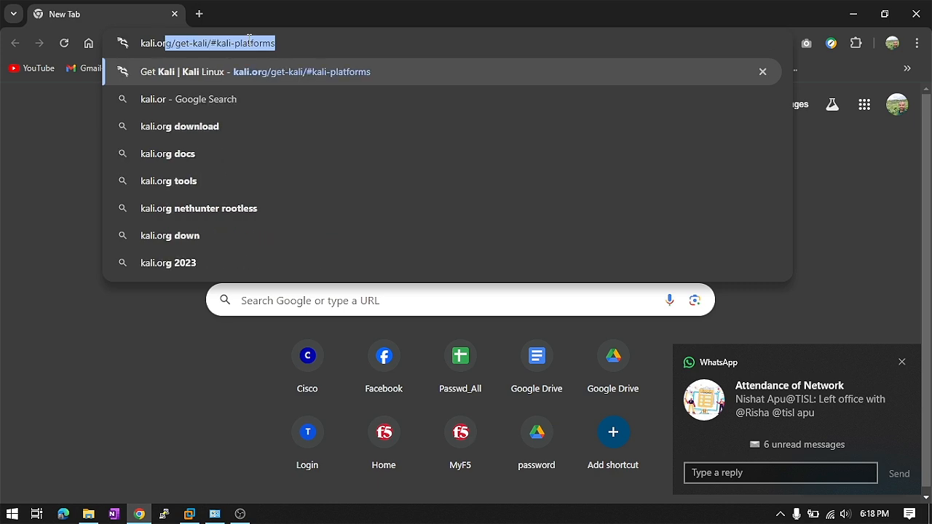
pyautogui.write('g')
pyautogui.press('Delete')
pyautogui.press('Return')
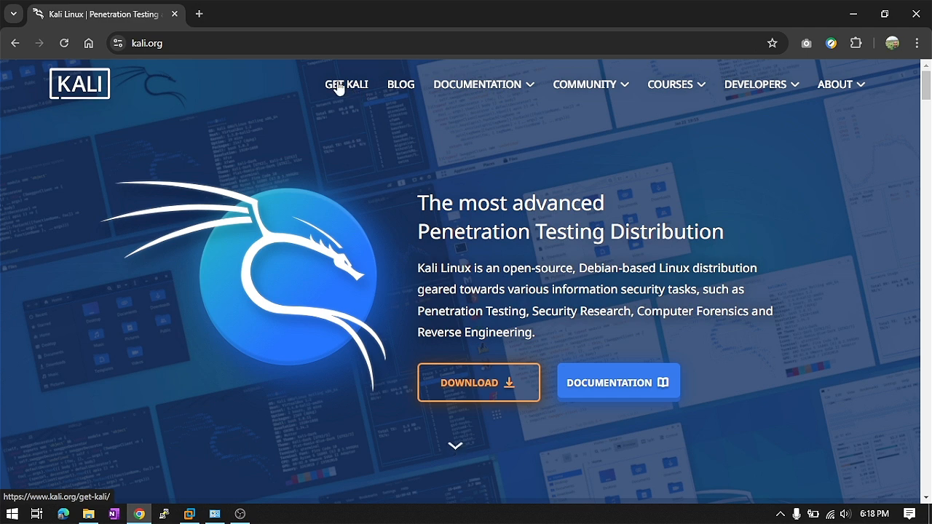
# Go to the Kali download page and choose the Virtual Machines platform
pyautogui.click(483, 393)
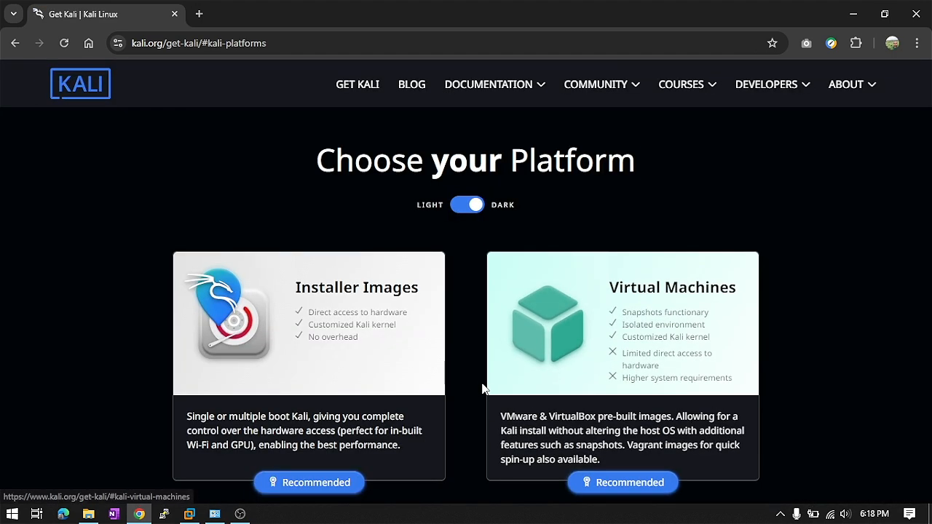
pyautogui.scroll(-2, 371, 164)
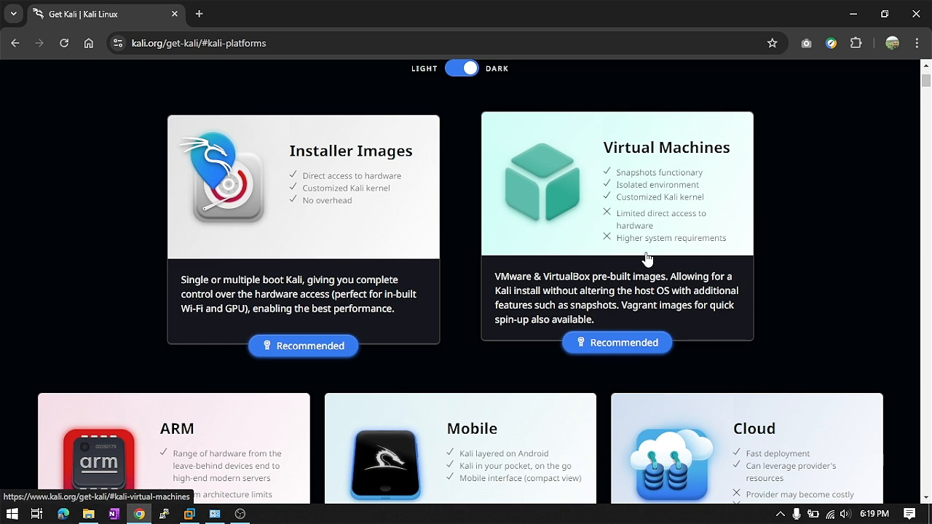
pyautogui.scroll(1, 647, 258)
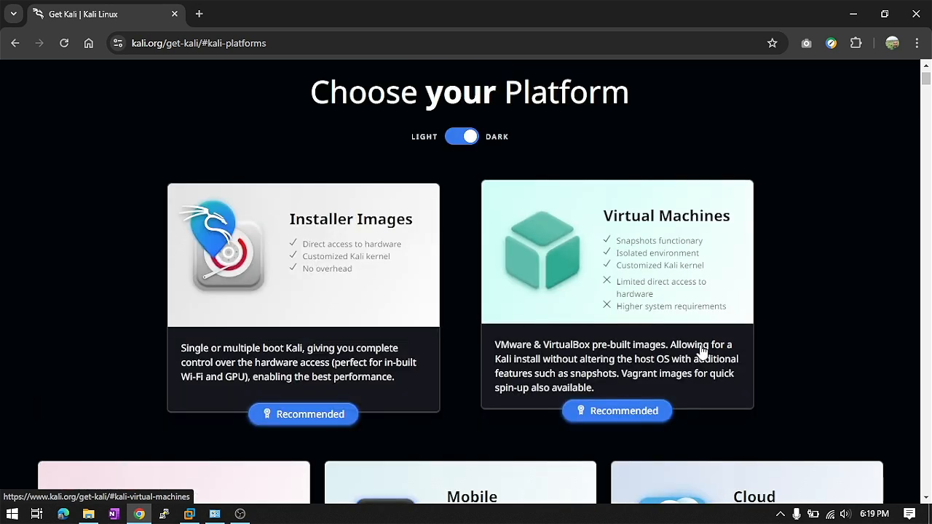
pyautogui.click(641, 291)
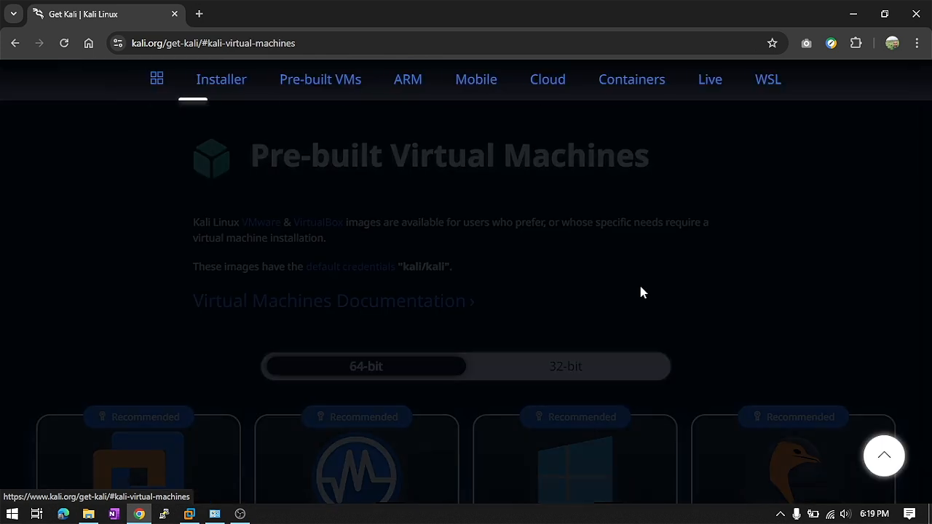
# Download the recommended 64-bit VMware image as kali-linux-2024.2-vmware-amd64.7z into Downloads\Compressed, and dismiss the download dialog
pyautogui.scroll(-3, 508, 288)
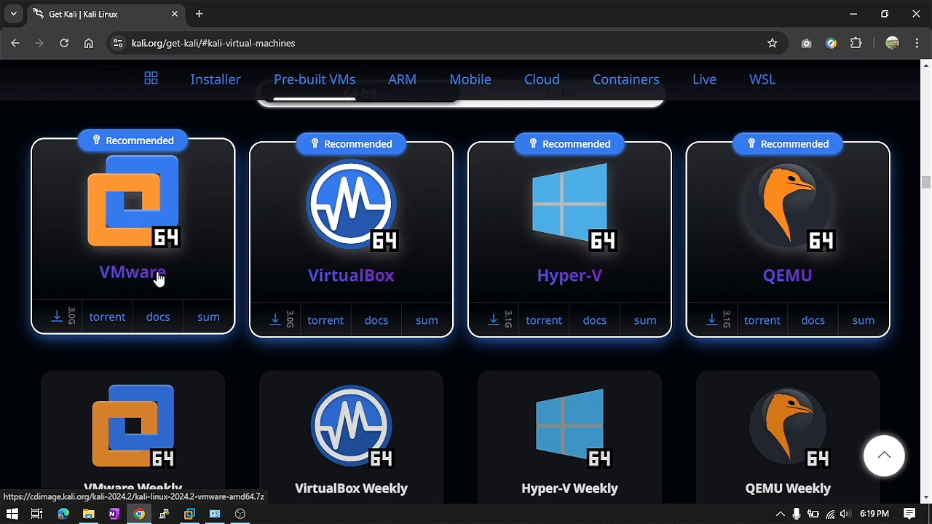
pyautogui.click(115, 280)
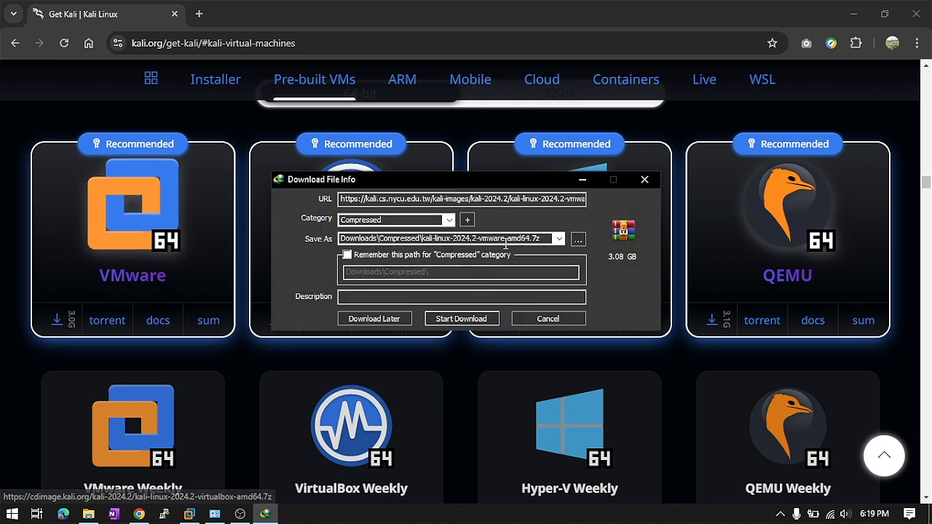
pyautogui.tripleClick(506, 241)
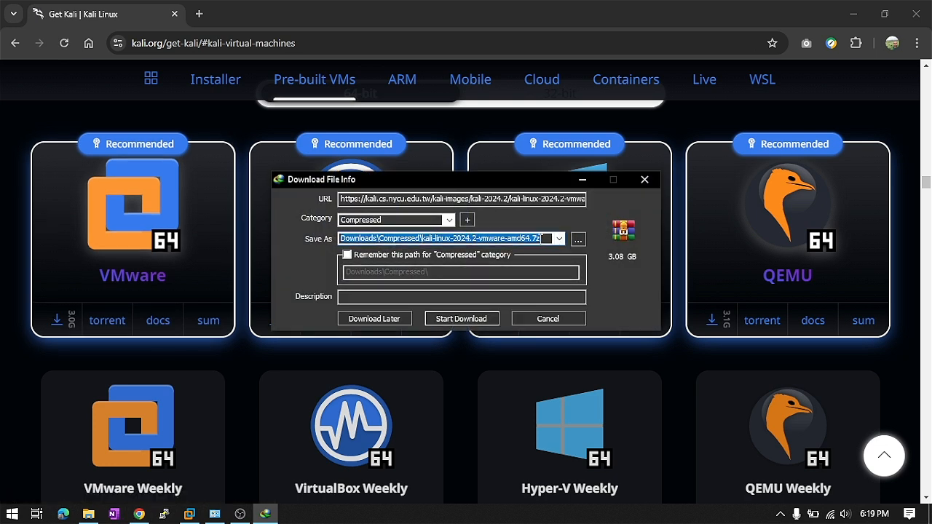
pyautogui.click(457, 318)
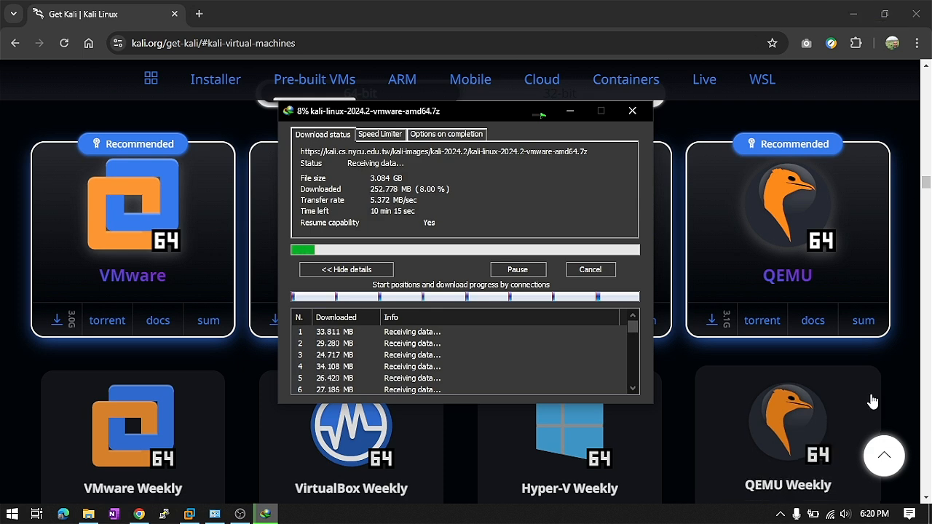
pyautogui.scroll(-2, 786, 437)
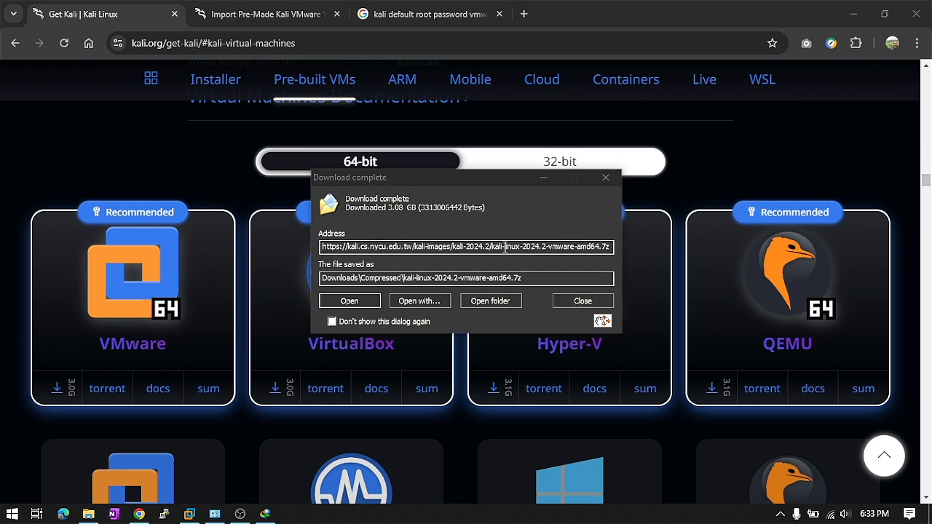
pyautogui.click(589, 301)
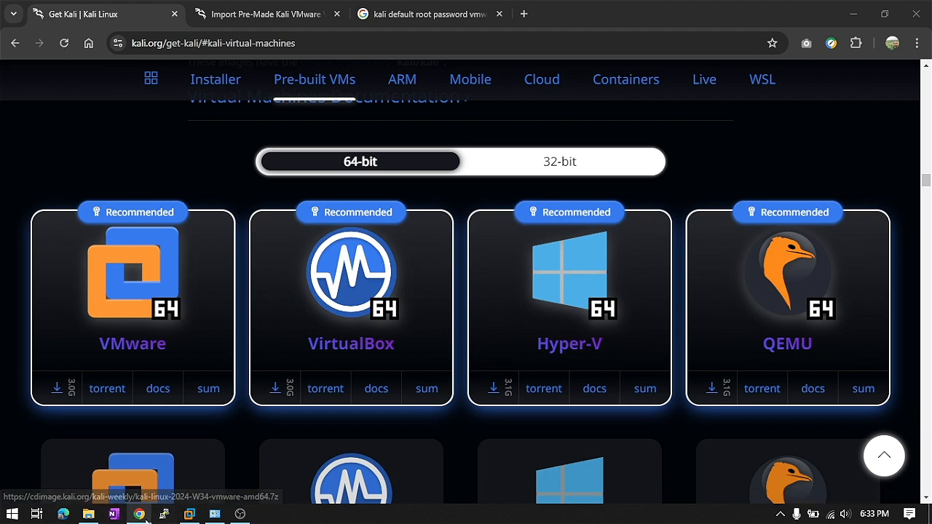
# In File Explorer, create a folder named kali_linux inside the VM folder on the Personal (E:) drive and open it
pyautogui.click(88, 514)
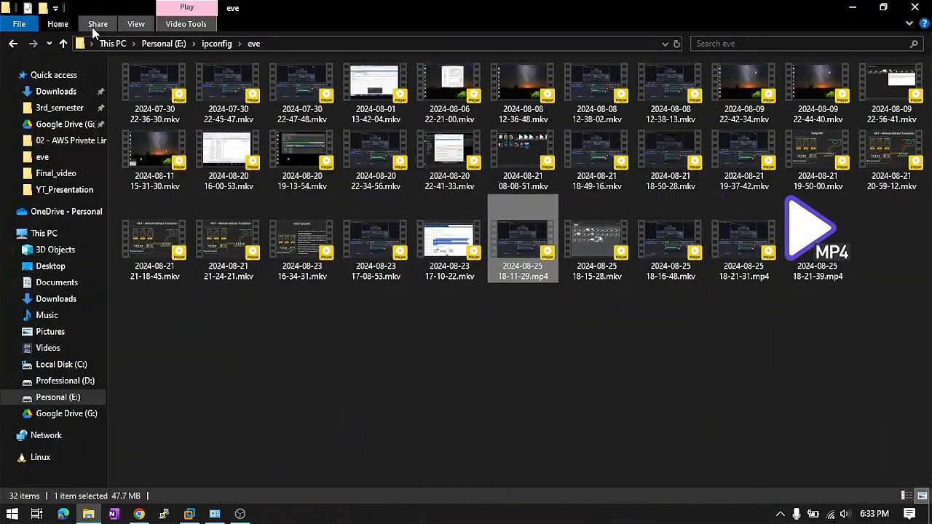
pyautogui.click(155, 43)
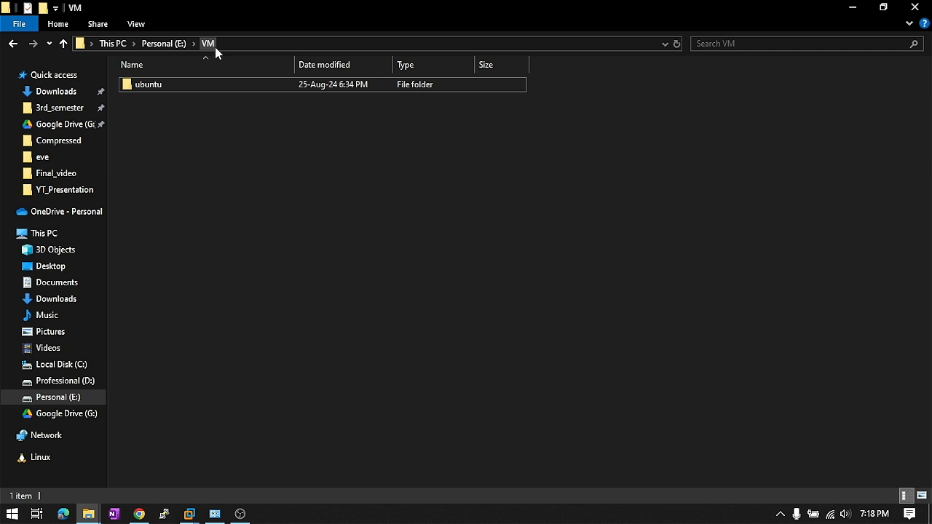
pyautogui.rightClick(204, 114)
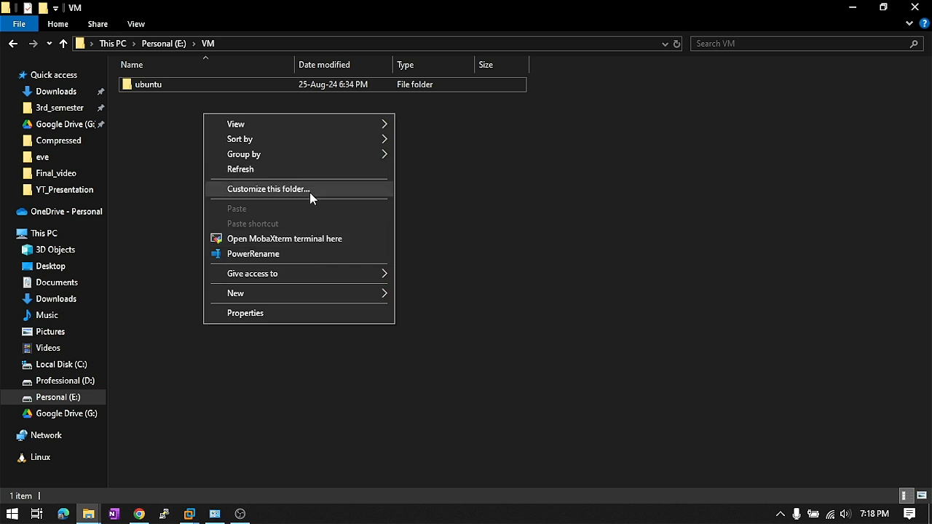
pyautogui.moveTo(320, 291)
pyautogui.click(480, 295)
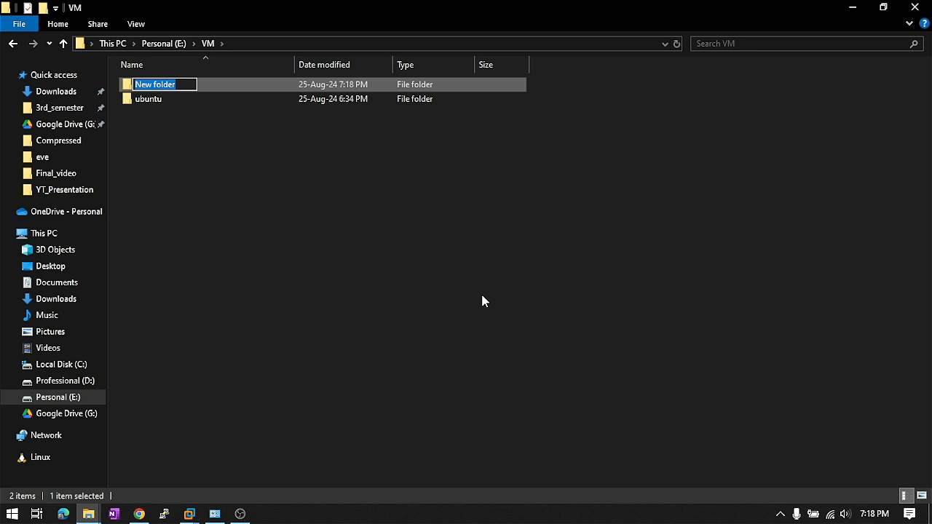
pyautogui.write('kali')
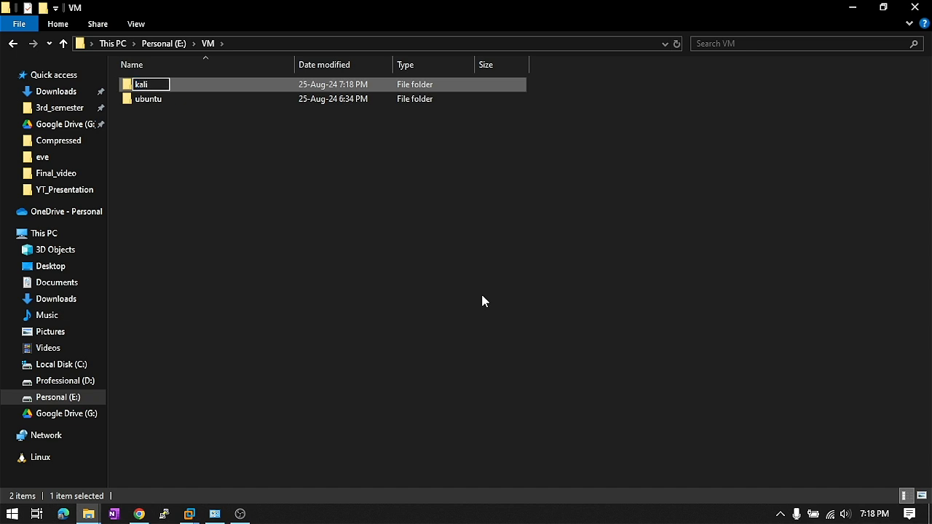
pyautogui.write('_linux')
pyautogui.press('Return')
pyautogui.press('Return')
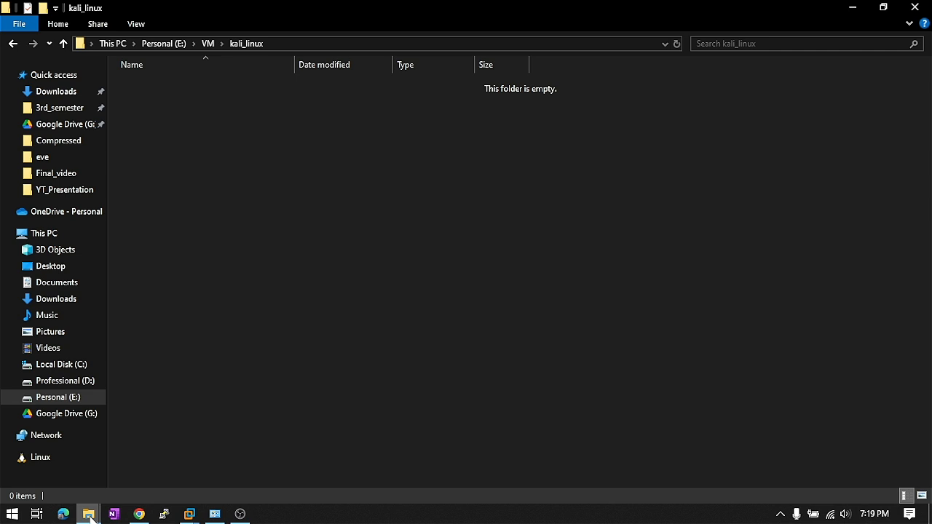
# Copy kali-linux-2024.2-vmware-amd64.7z from Downloads\Compressed into the kali_linux folder and extract it there
pyautogui.moveTo(89, 514)
pyautogui.click(228, 458)
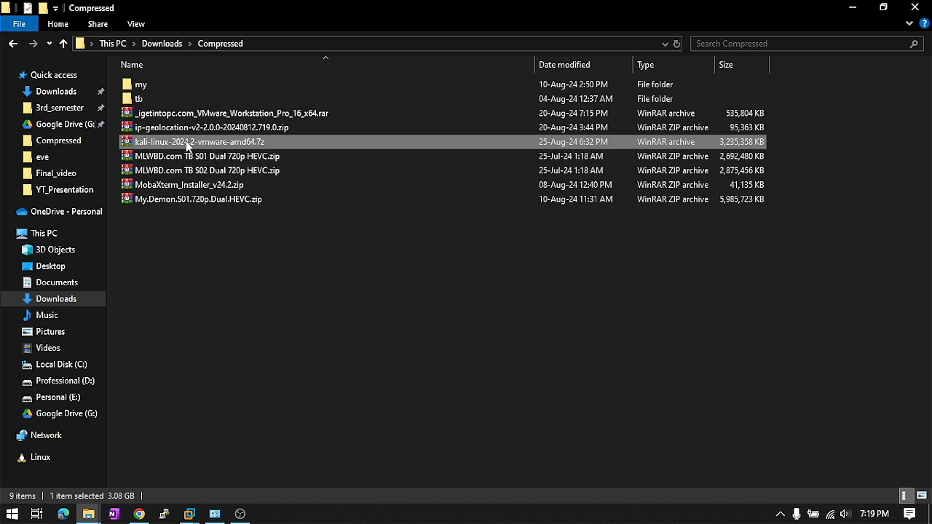
pyautogui.click(88, 514)
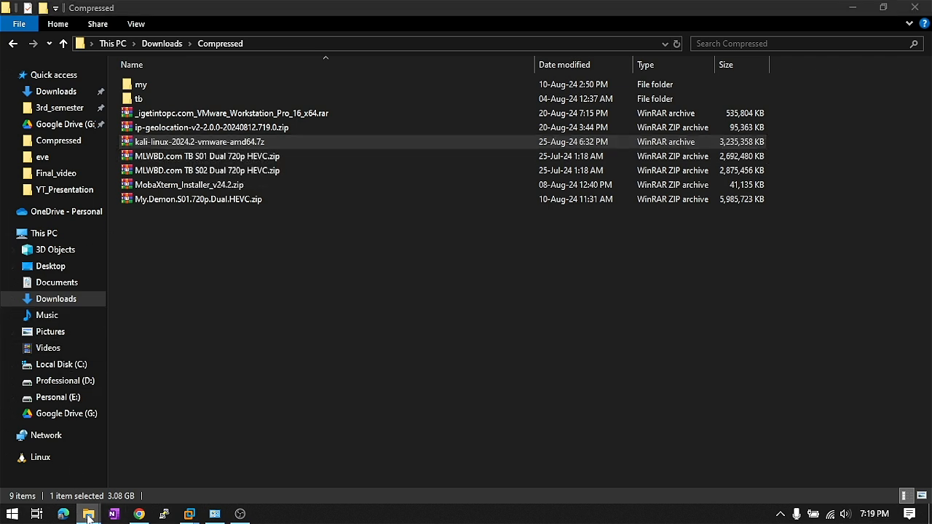
pyautogui.click(105, 432)
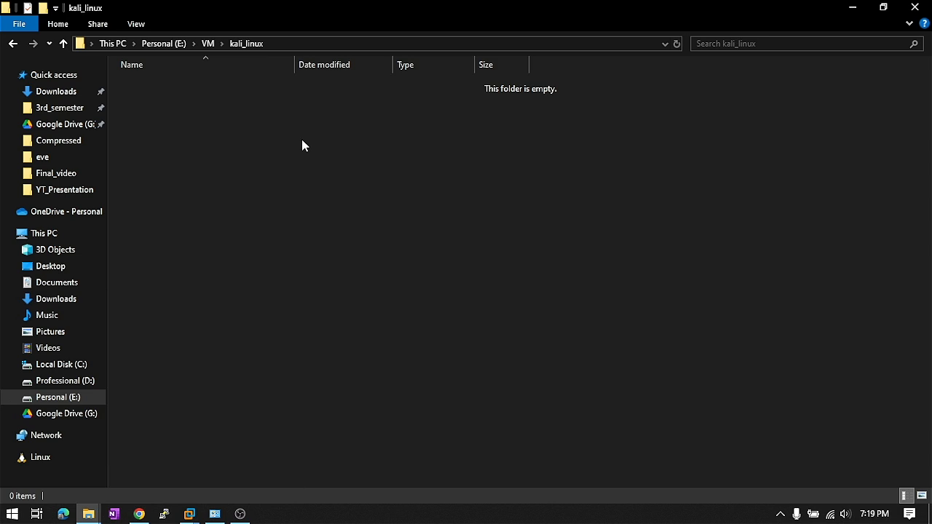
pyautogui.hotkey('ctrl', 'v')
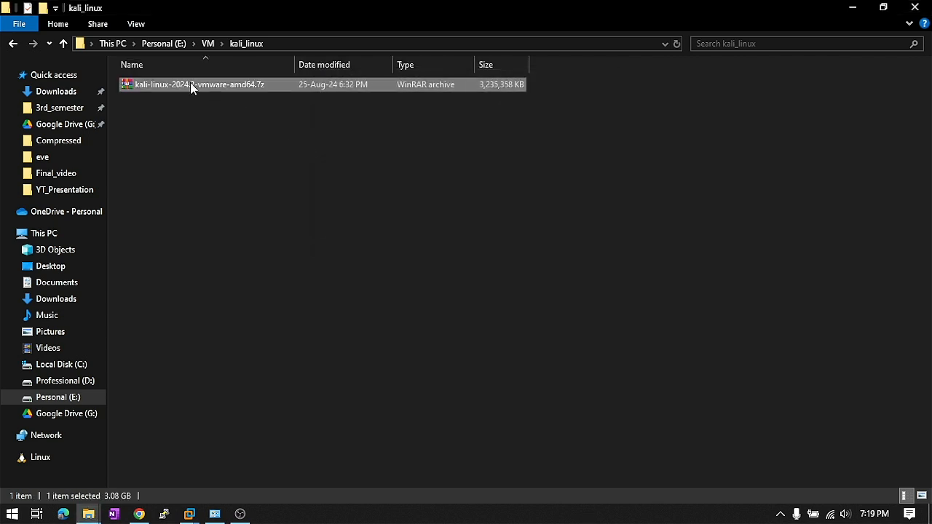
pyautogui.rightClick(191, 86)
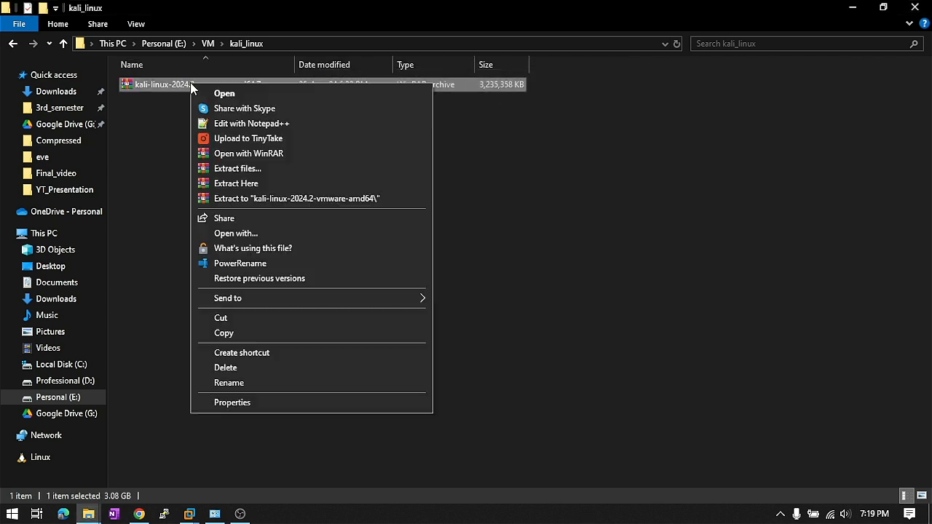
pyautogui.click(259, 184)
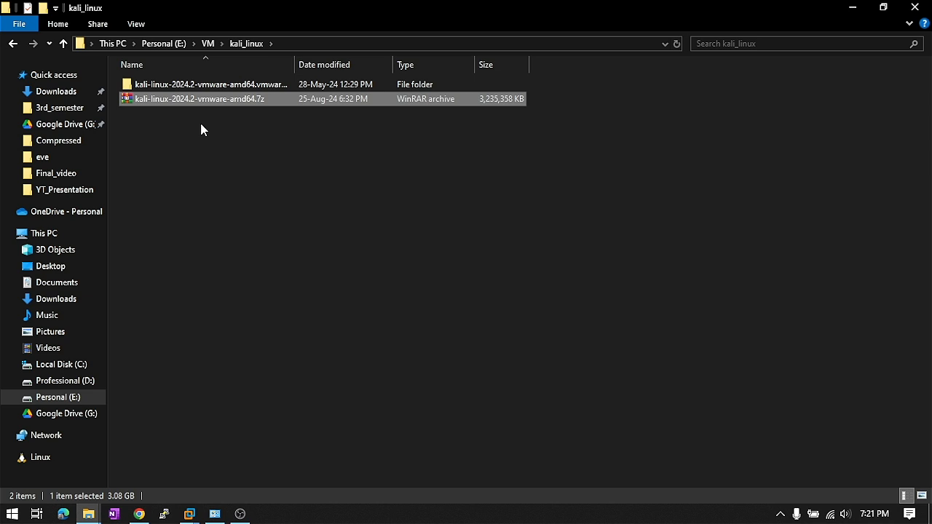
# Move all files from the extracted kali-linux-2024.2-vmware-amd64.vmwarevm folder up into the kali_linux folder
pyautogui.doubleClick(234, 84)
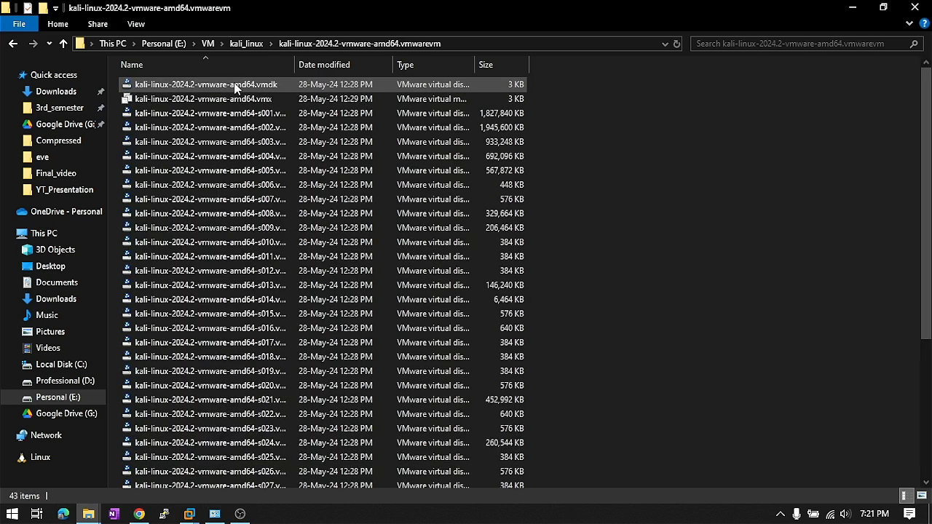
pyautogui.scroll(-5, 564, 248)
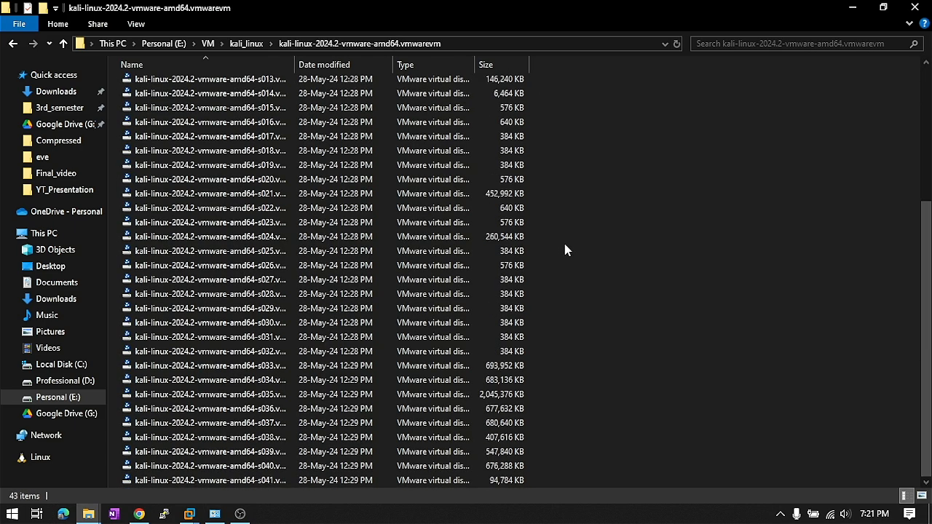
pyautogui.hotkey('ctrl', 'a')
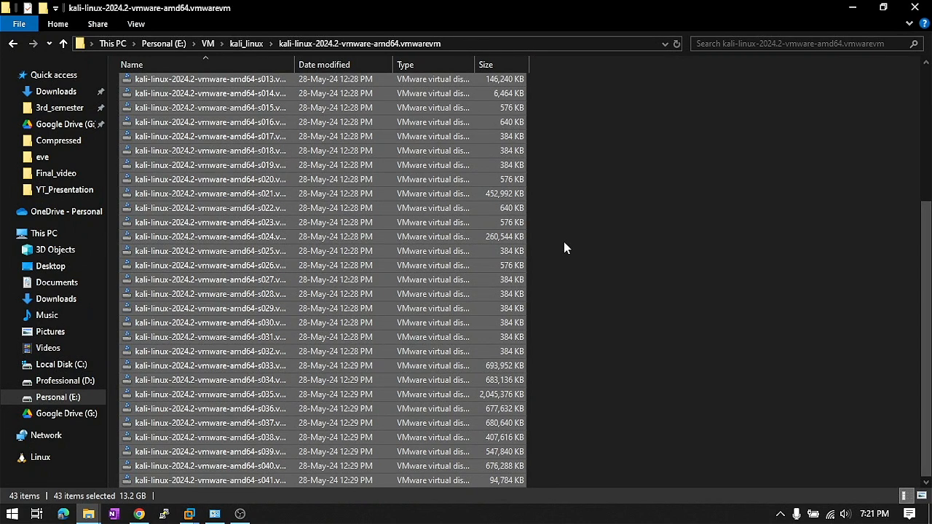
pyautogui.click(239, 43)
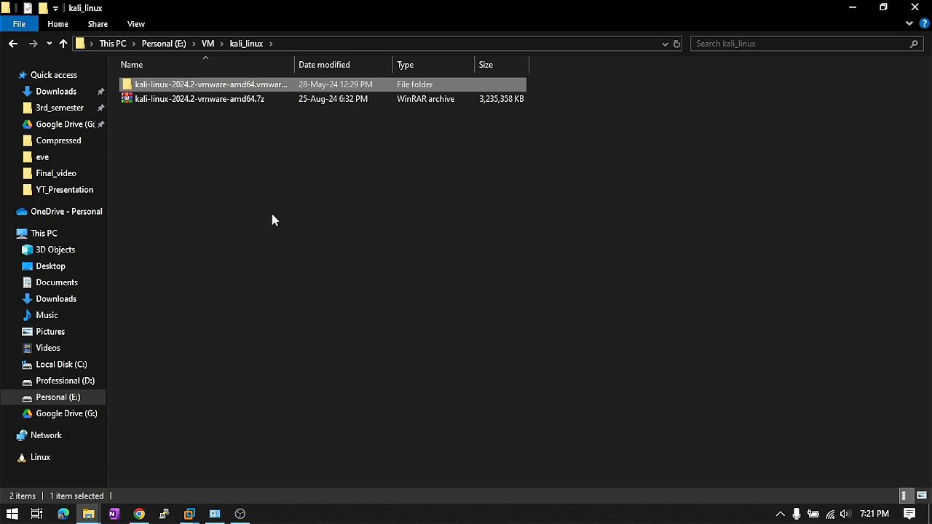
pyautogui.hotkey('ctrl', 'v')
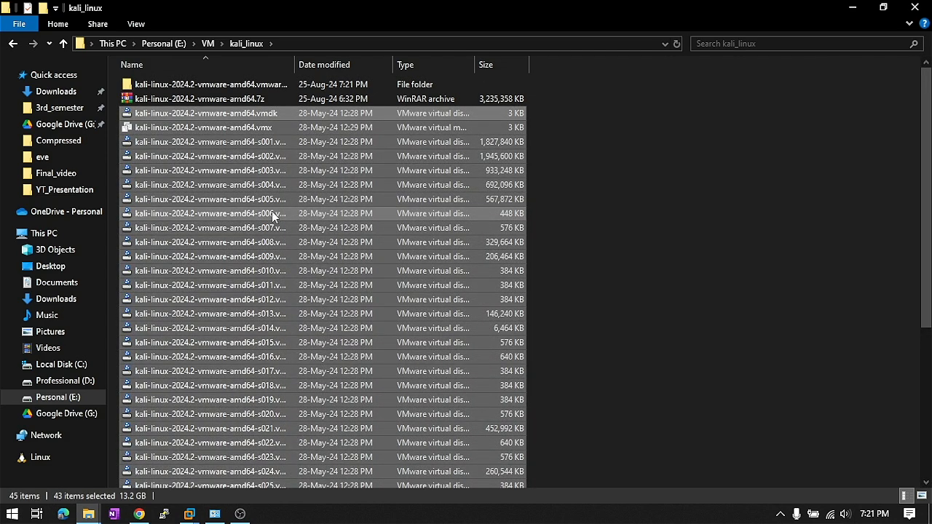
# Permanently delete the emptied .vmwarevm folder and the .7z archive from the kali_linux folder
pyautogui.click(549, 98)
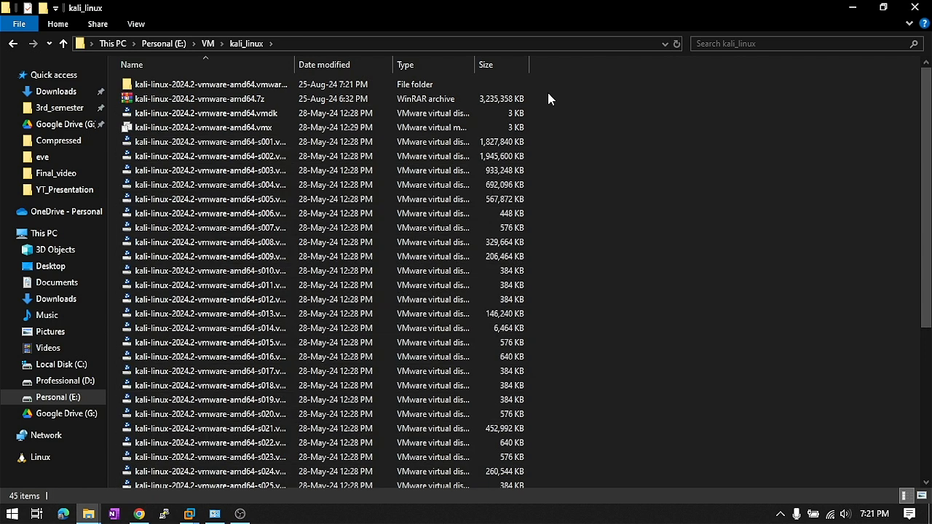
pyautogui.moveTo(541, 98); pyautogui.dragTo(300, 83)
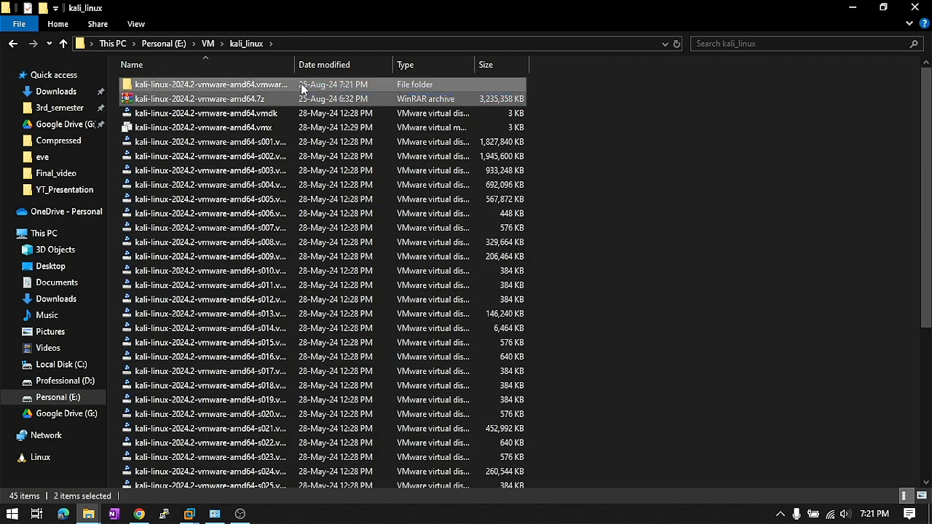
pyautogui.hotkey('shift', 'Delete')
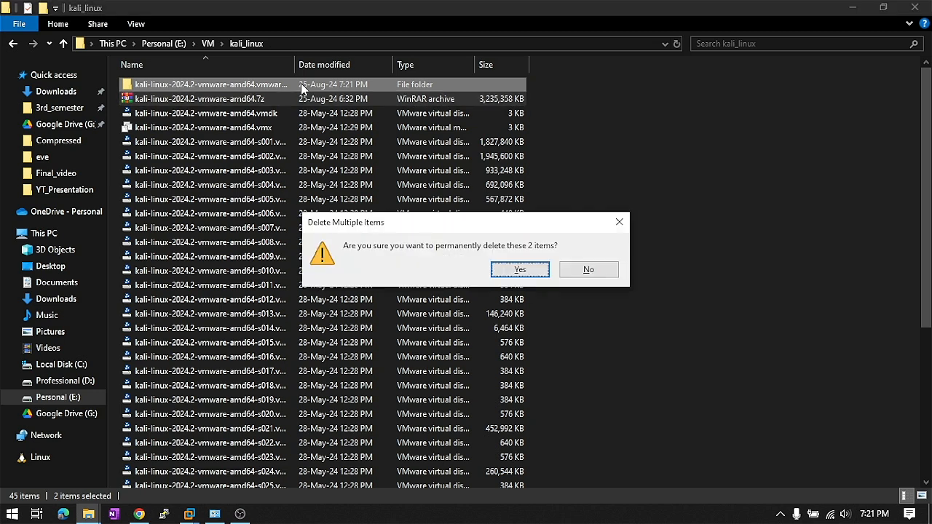
pyautogui.press('Return')
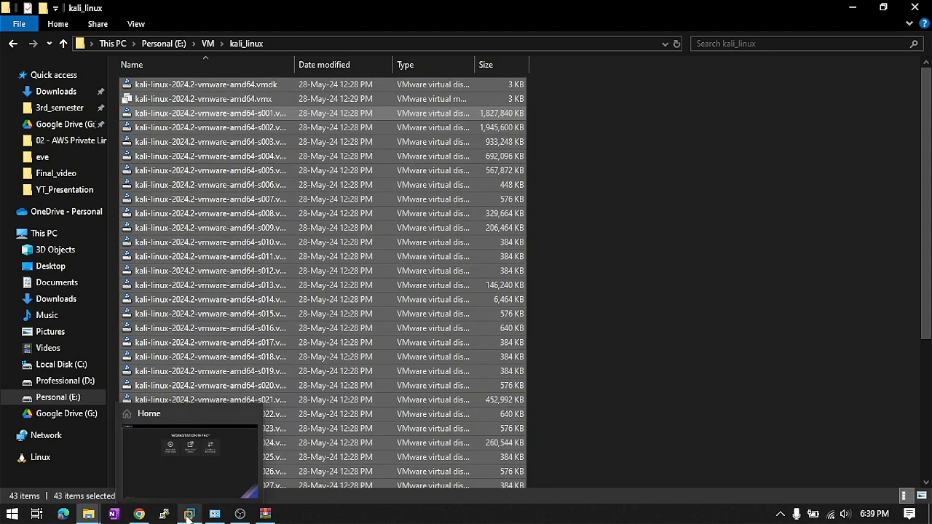
# Switch to VMware Workstation and open kali-linux-2024.2-vmware-amd64.vmx from the VM\kali_linux folder on the Personal (E:) drive
pyautogui.click(182, 444)
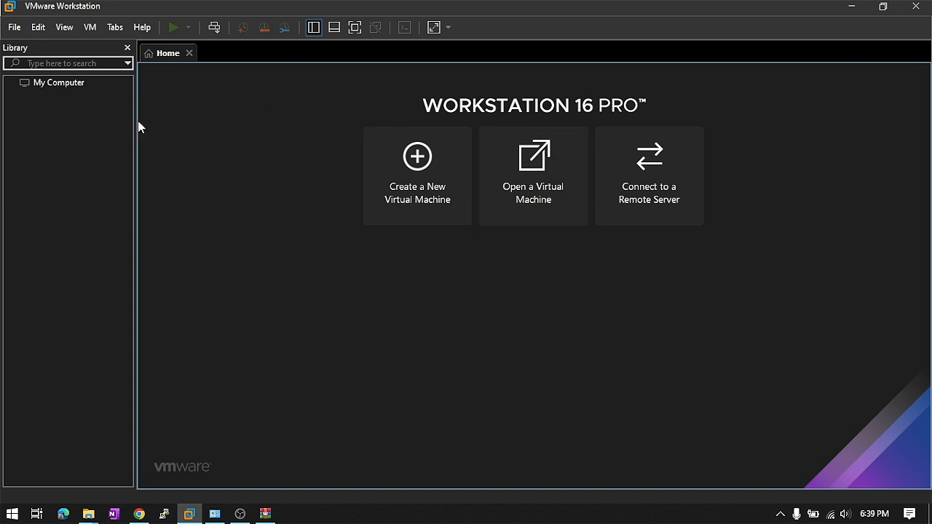
pyautogui.click(14, 28)
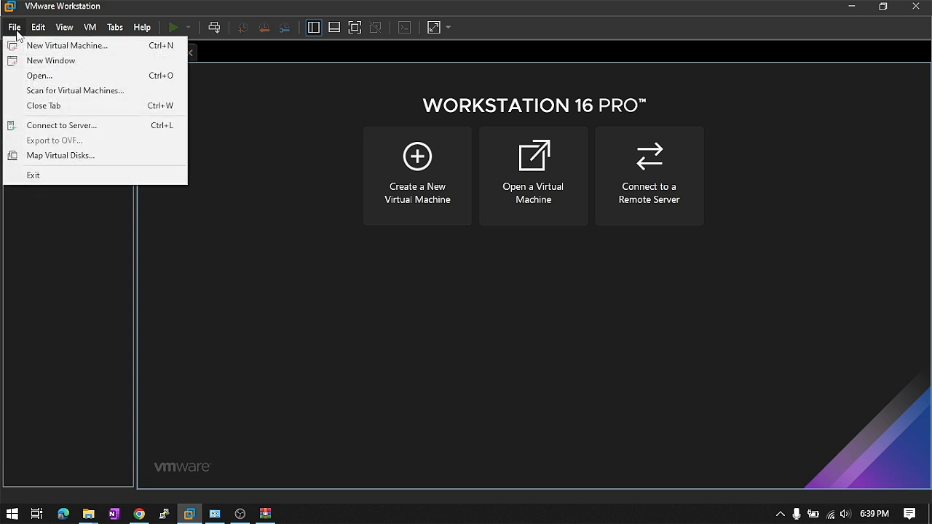
pyautogui.click(69, 76)
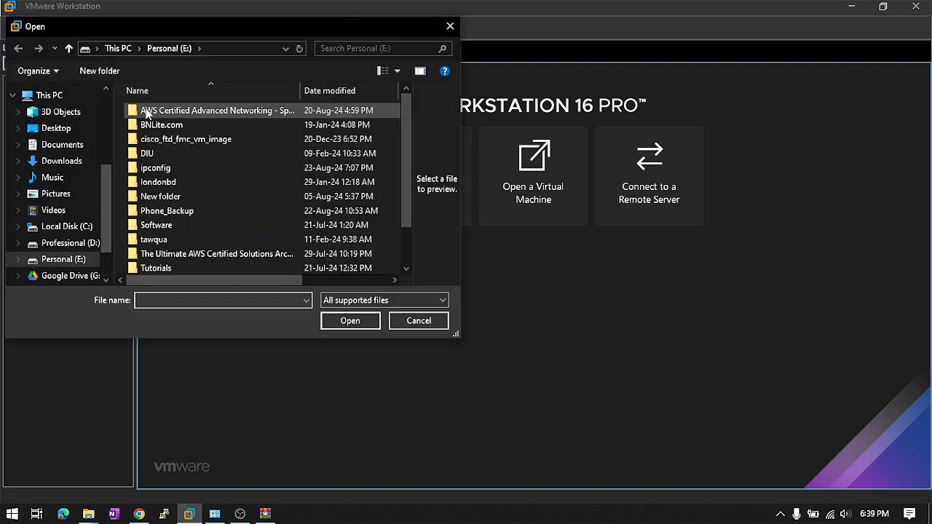
pyautogui.scroll(-1, 65, 233)
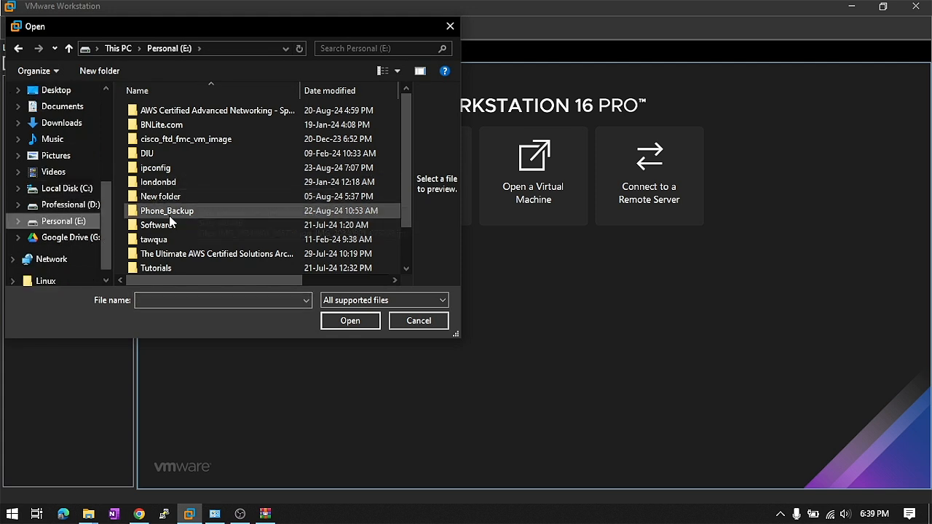
pyautogui.scroll(-1, 160, 262)
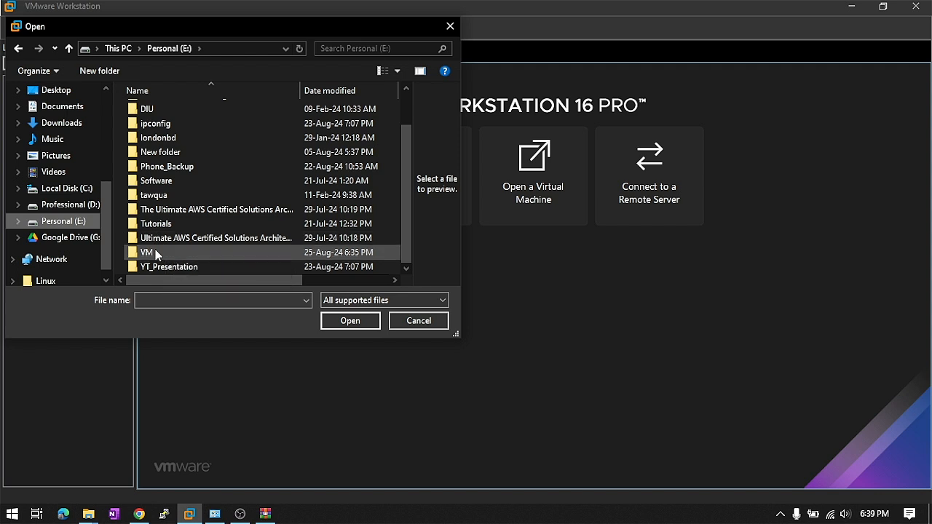
pyautogui.doubleClick(155, 249)
pyautogui.doubleClick(185, 113)
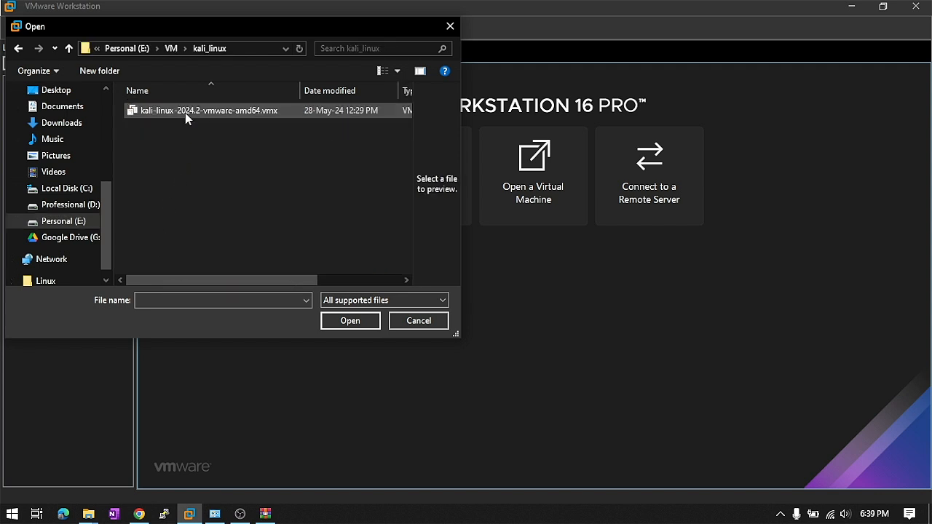
pyautogui.click(257, 115)
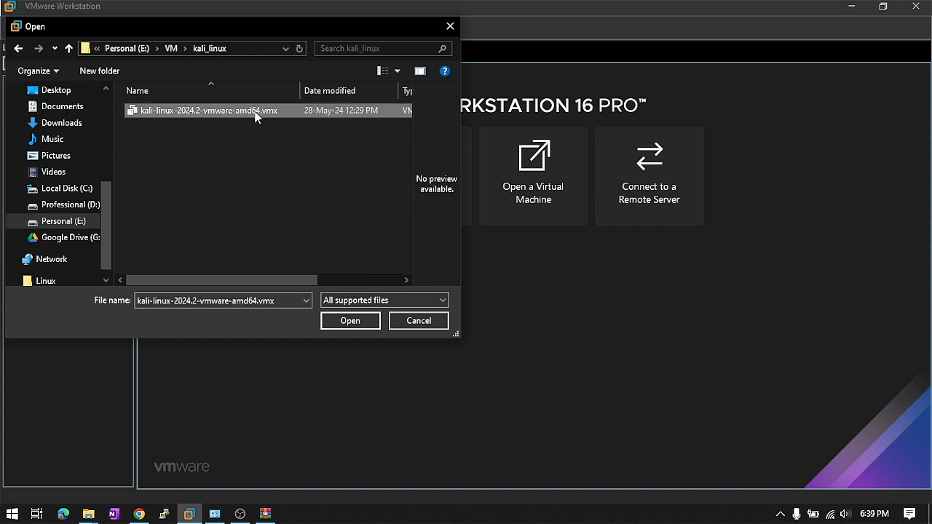
pyautogui.click(350, 321)
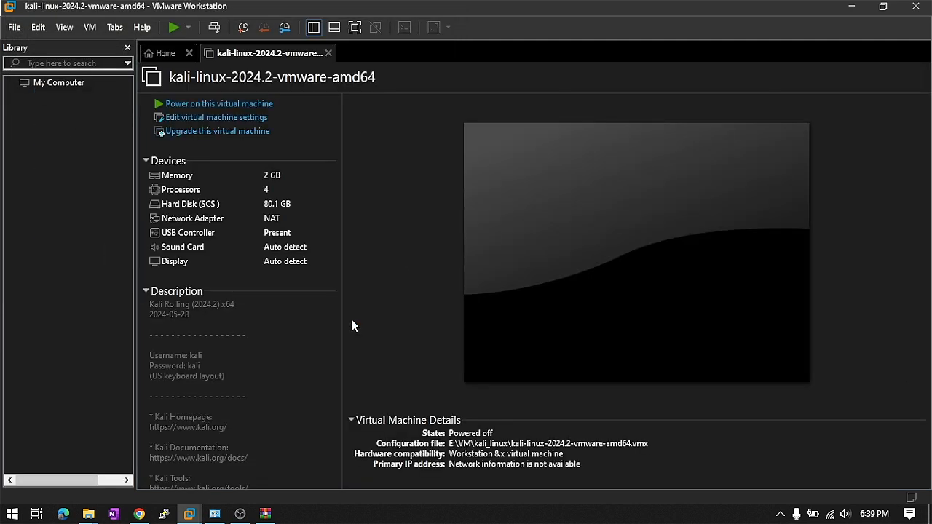
# Power on the Kali Linux virtual machine and log in with the default username and the account password
pyautogui.click(214, 105)
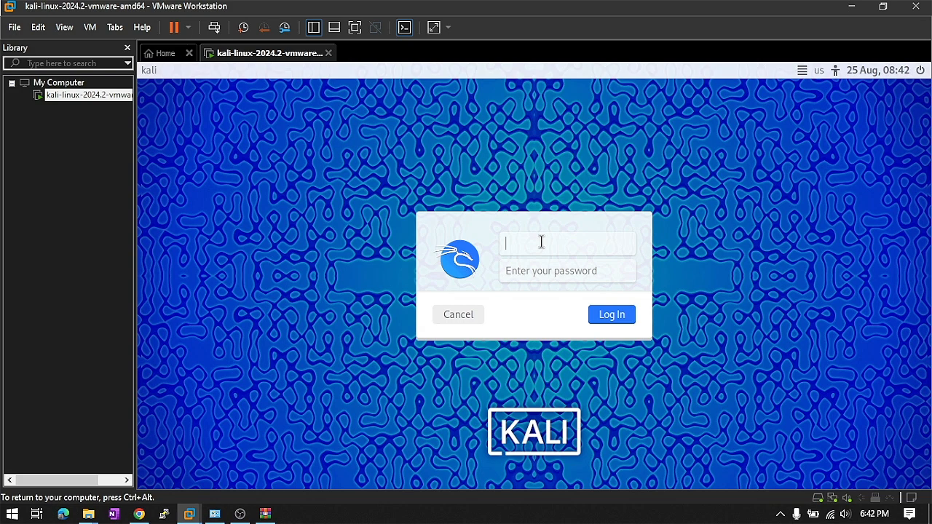
pyautogui.write('kali')
pyautogui.press('Tab')
pyautogui.write('kal')
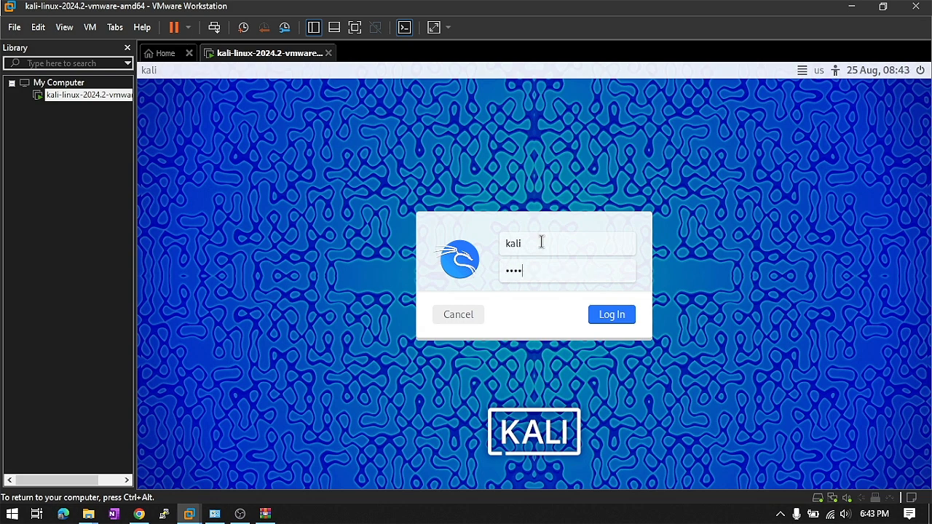
pyautogui.write('i')
pyautogui.press('Return')
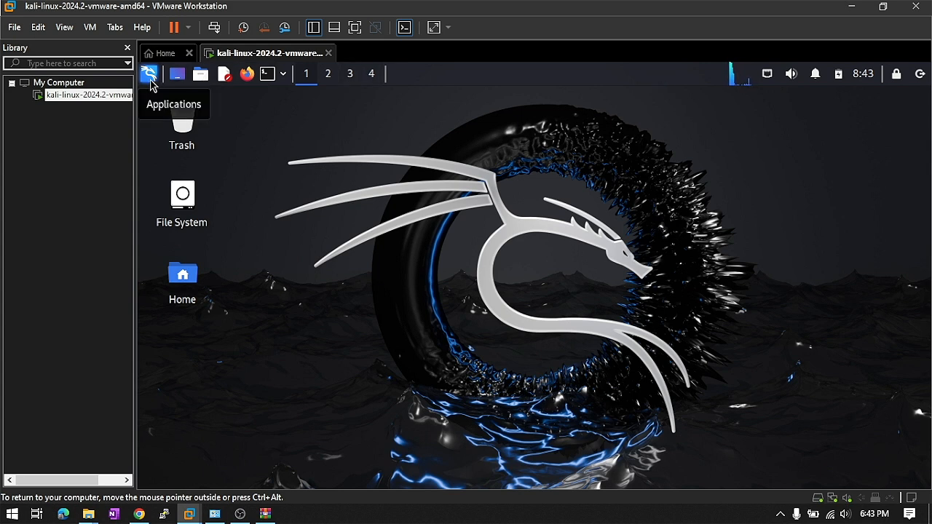
# Open Terminal Emulator in Kali, ping 8.8.8.8 to test internet connectivity, and stop the ping
pyautogui.click(149, 75)
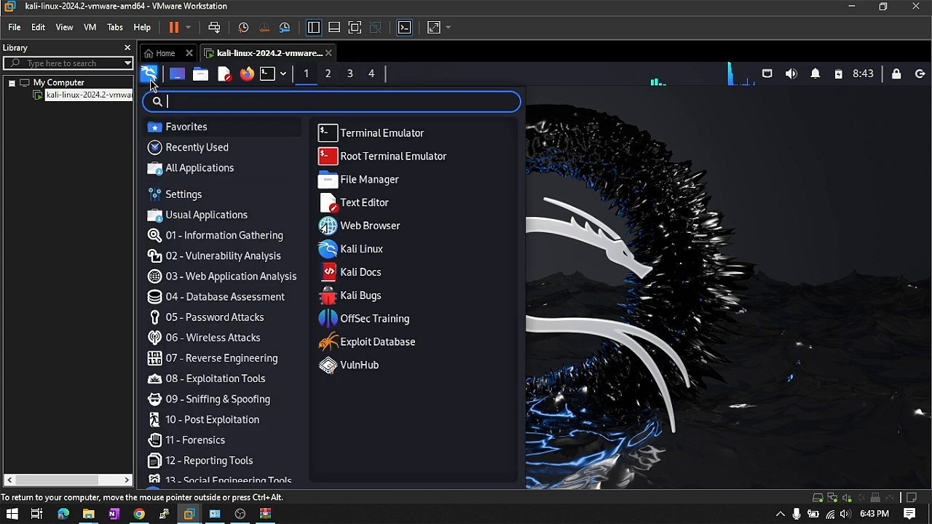
pyautogui.click(412, 142)
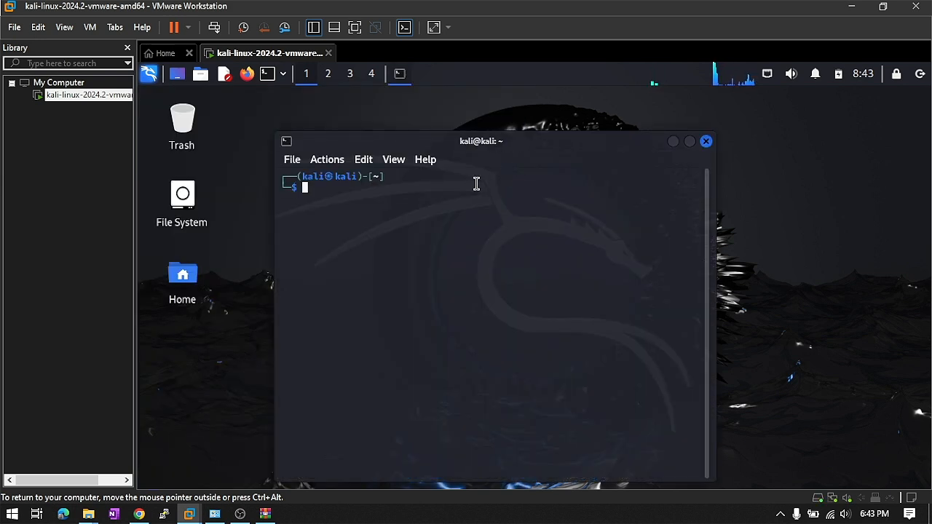
pyautogui.write('ping ')
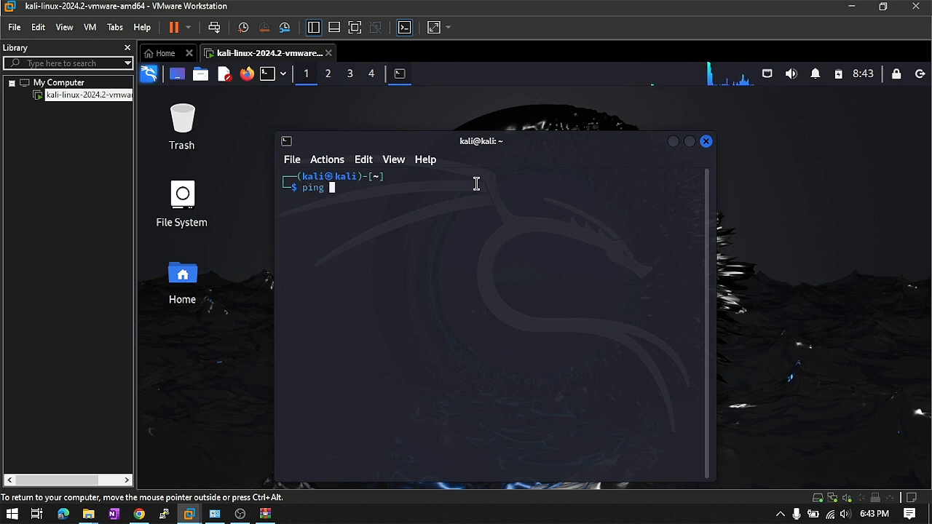
pyautogui.write('8.8.8.8')
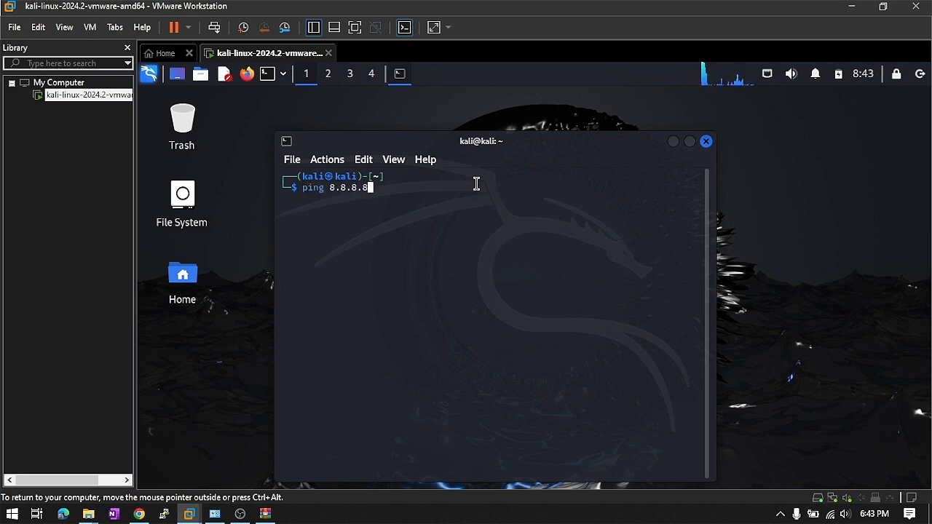
pyautogui.press('Return')
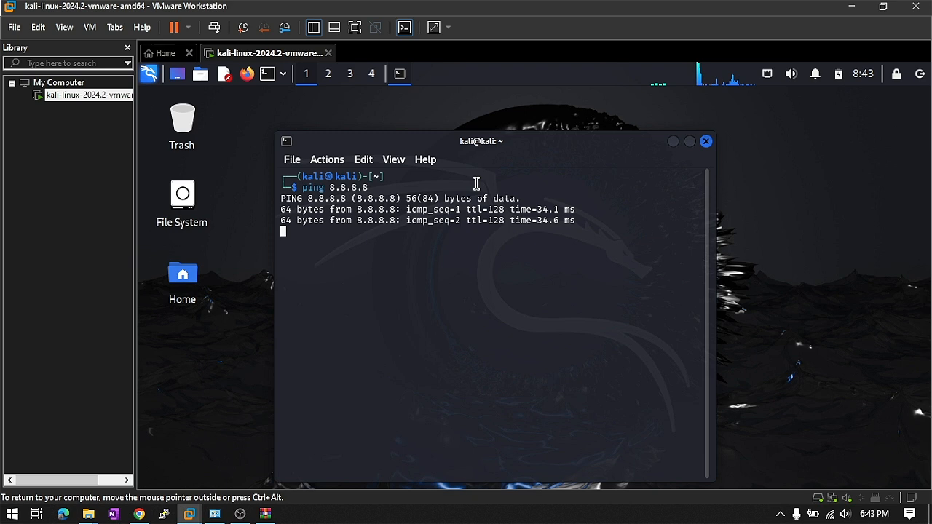
pyautogui.hotkey('ctrl', 'c')
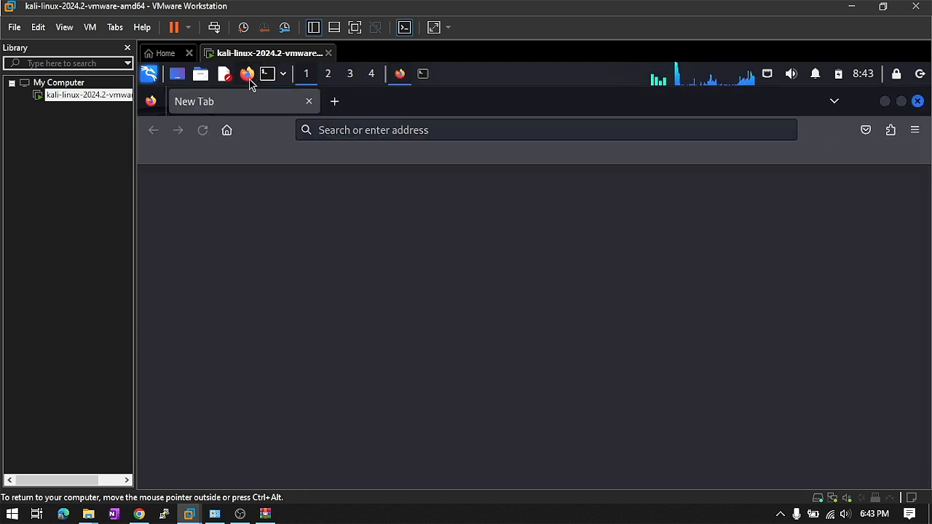
# Load google.com in Kali's Firefox browser to check web access, and close the browser
pyautogui.click(393, 130)
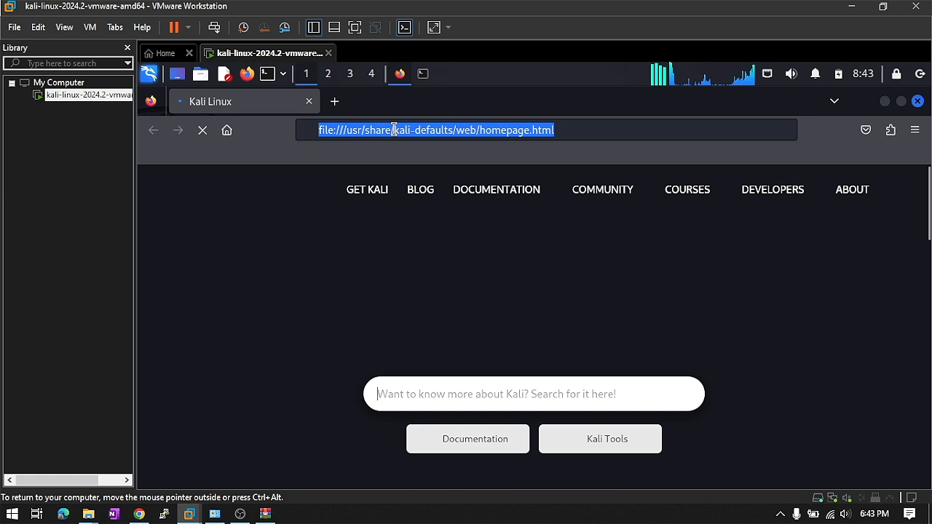
pyautogui.write('google.co')
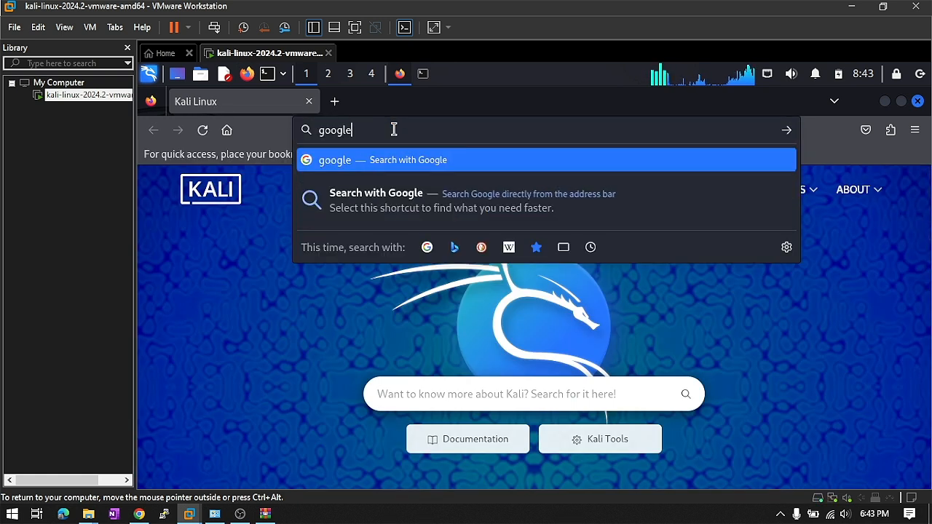
pyautogui.write('m')
pyautogui.press('Return')
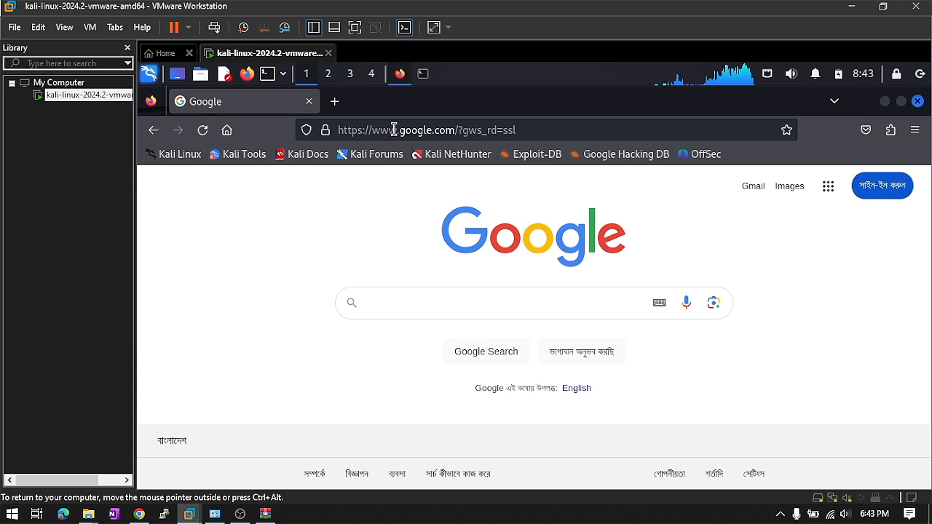
pyautogui.click(917, 101)
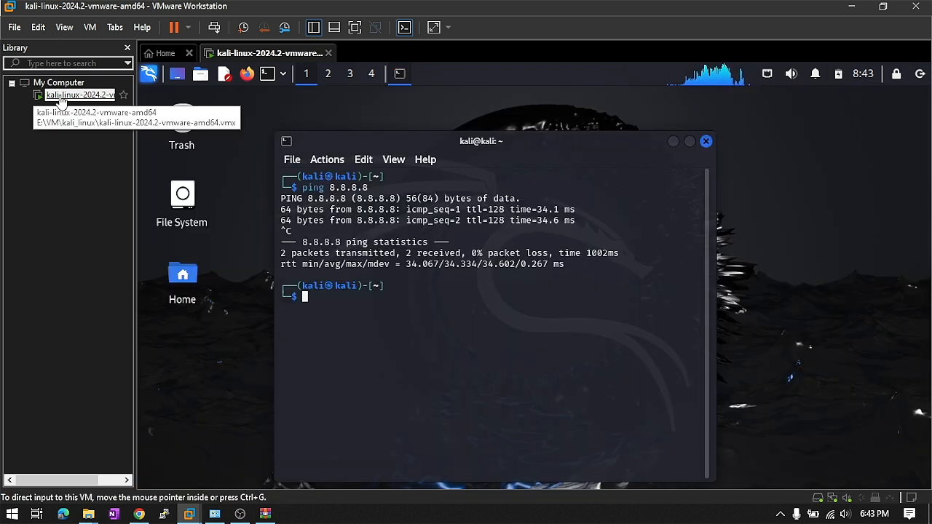
# Open the settings of the kali-linux-2024.2-vmware-amd64 virtual machine and inspect its Network Adapter connection options
pyautogui.rightClick(61, 99)
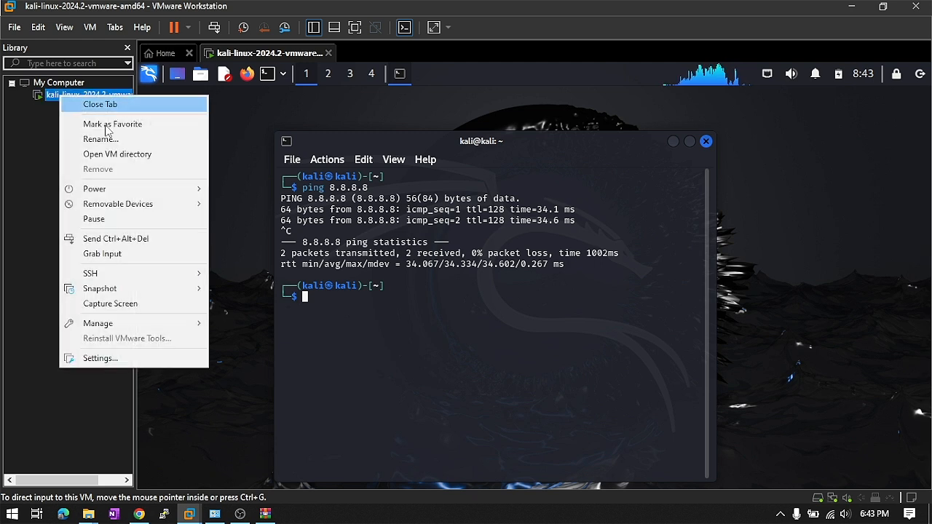
pyautogui.click(117, 357)
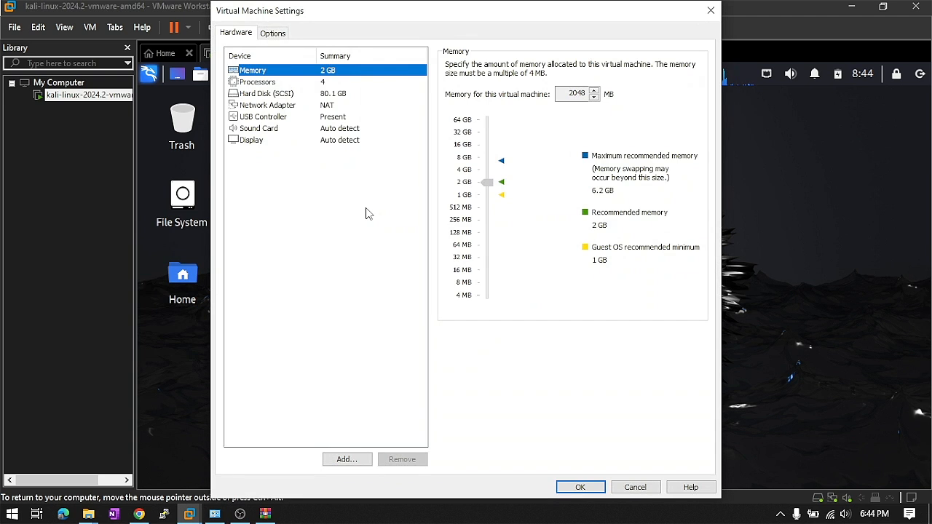
pyautogui.click(284, 106)
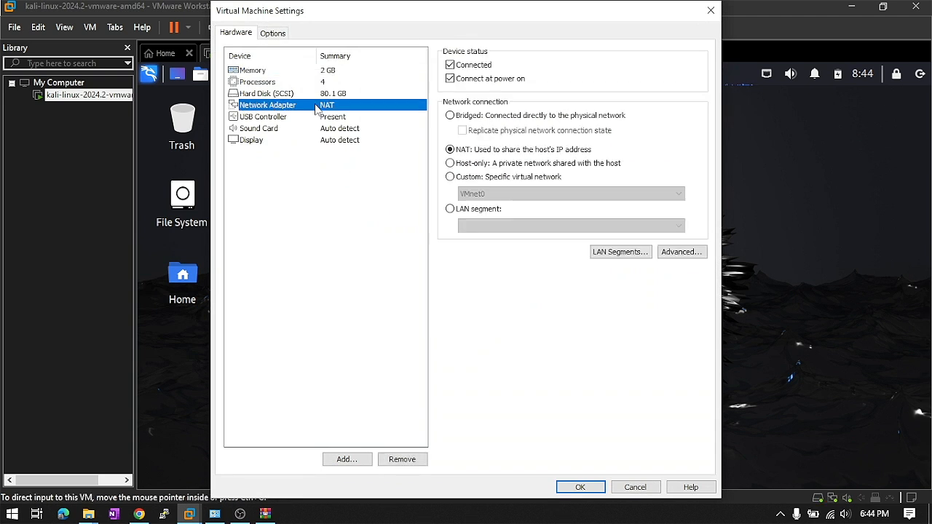